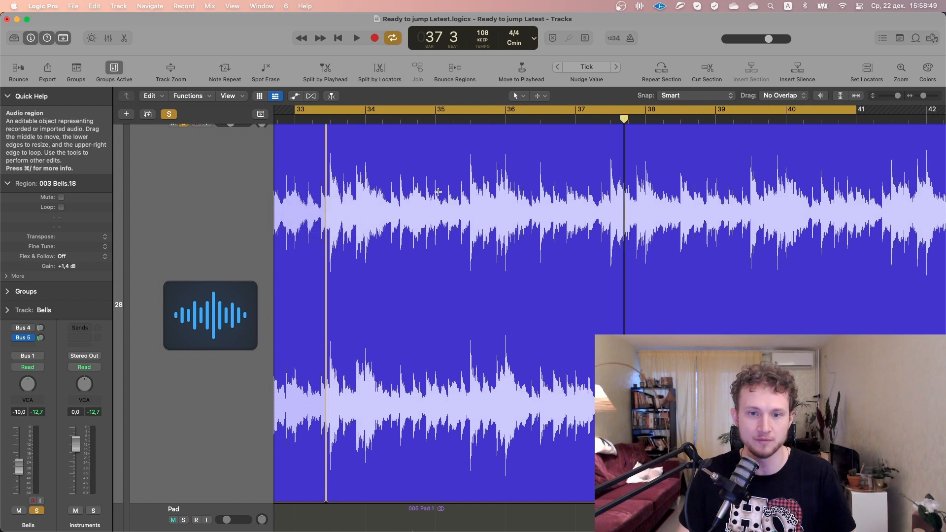
Split the Bells region near bars 35.4 and 34.1 and adjust the gain of the two middle pieces, starting with the first at -1.6 dB
click(466, 189)
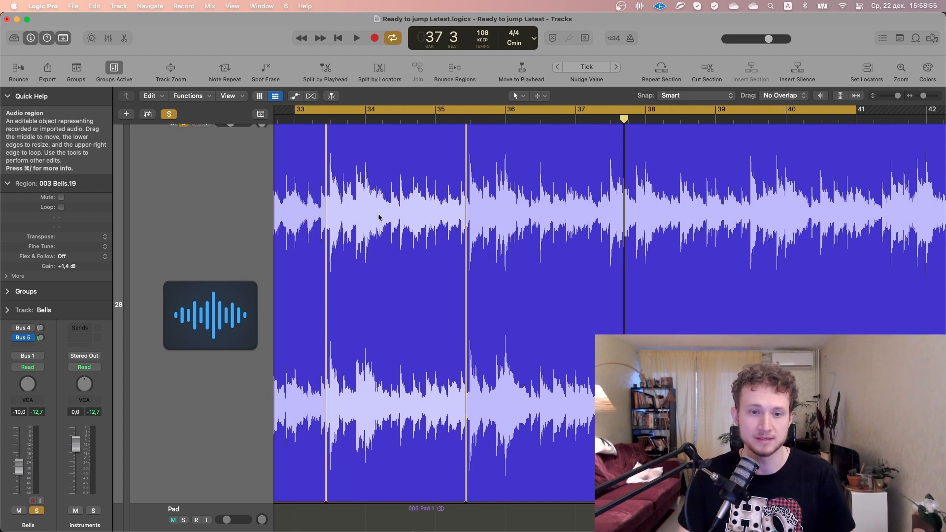
click(374, 196)
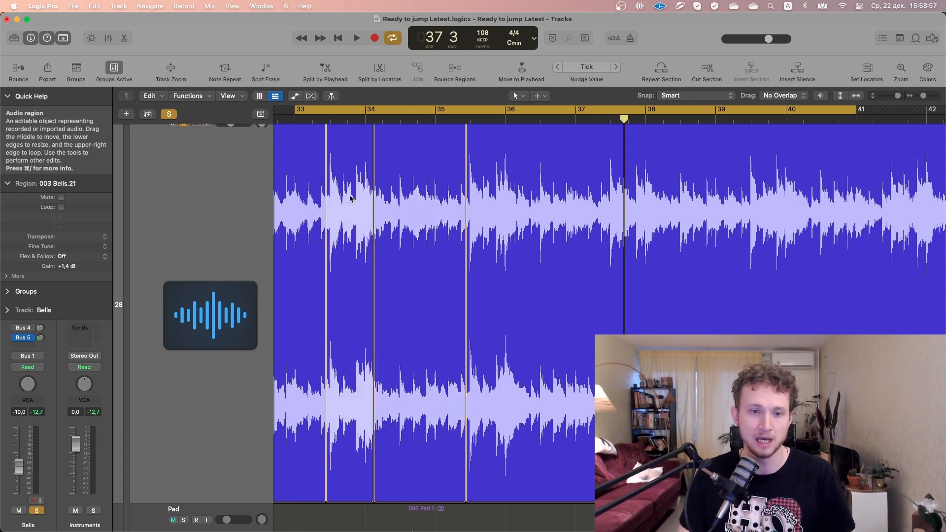
drag(69, 269, 59, 329)
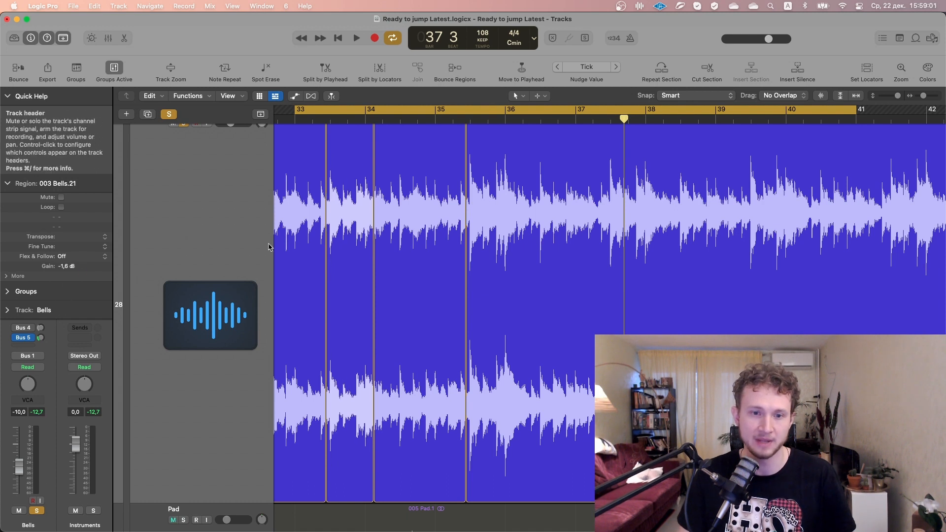
shift+click(401, 217)
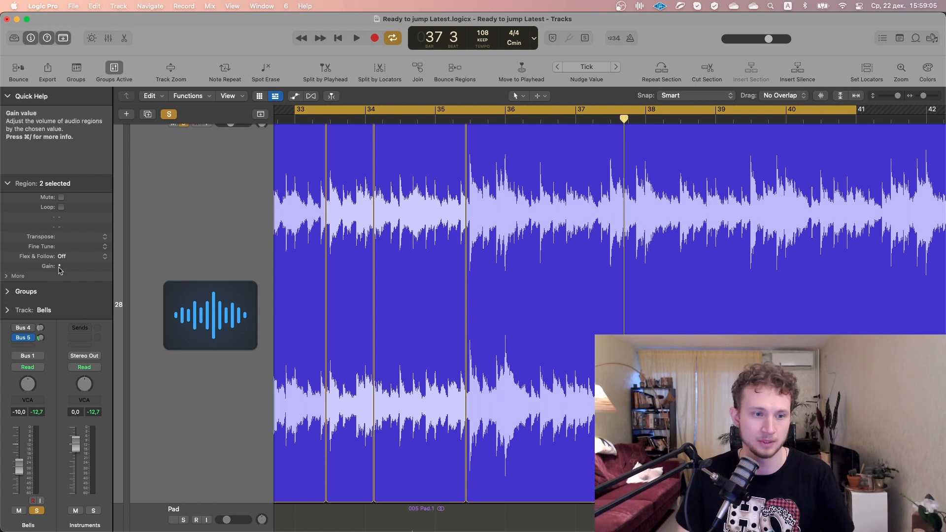
drag(67, 269, 82, 202)
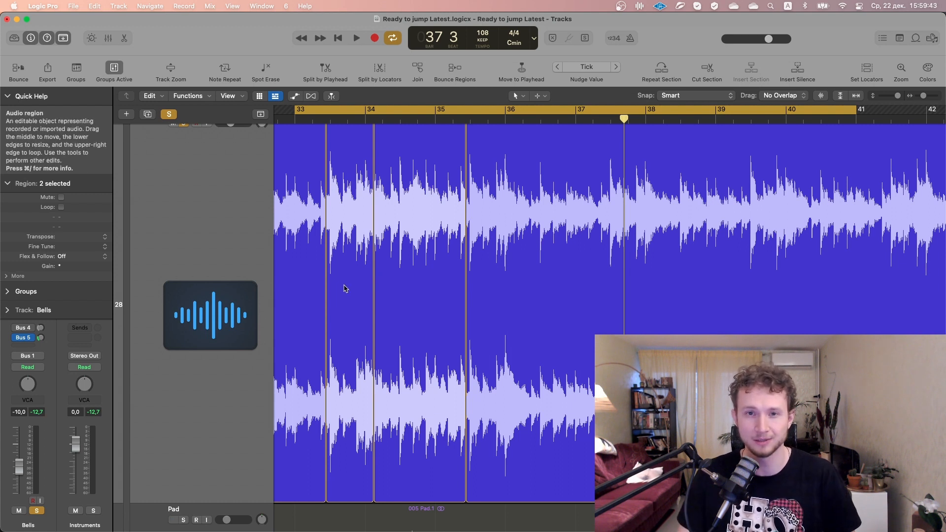
Undo the gain changes and the splits on the Bells region
key(super+z)
key(super+z)
key(super+z)
key(super+z)
key(super+z)
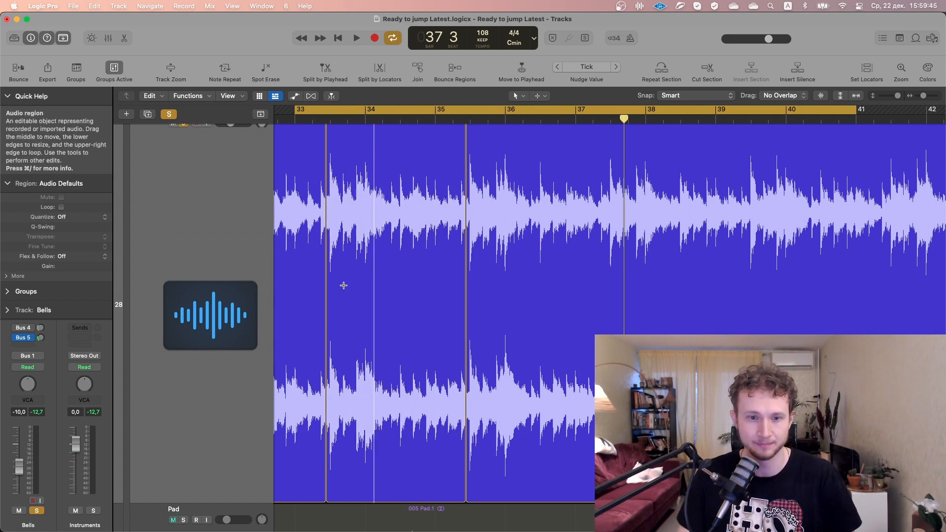
key(super+z)
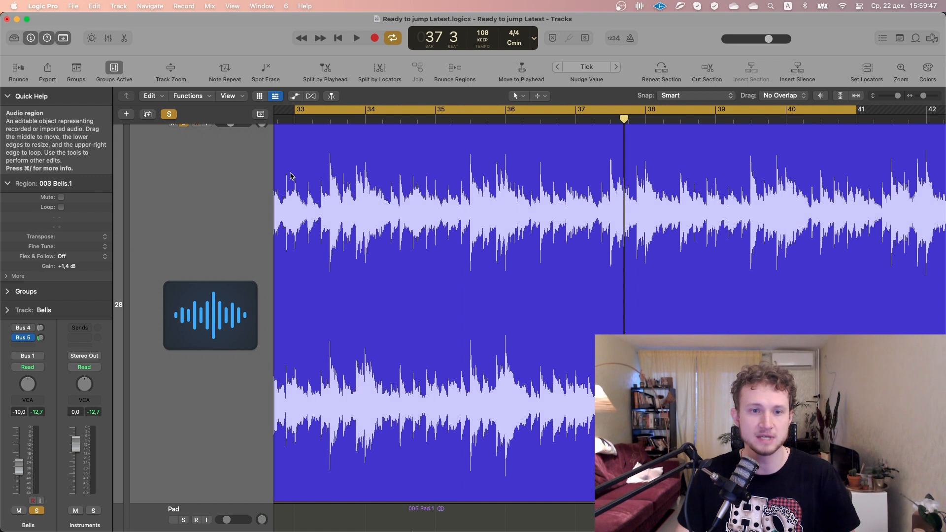
Collapse the inspector's Region and Quick Help sections and open the Neutron 3 plug-in on the Bells track
click(9, 184)
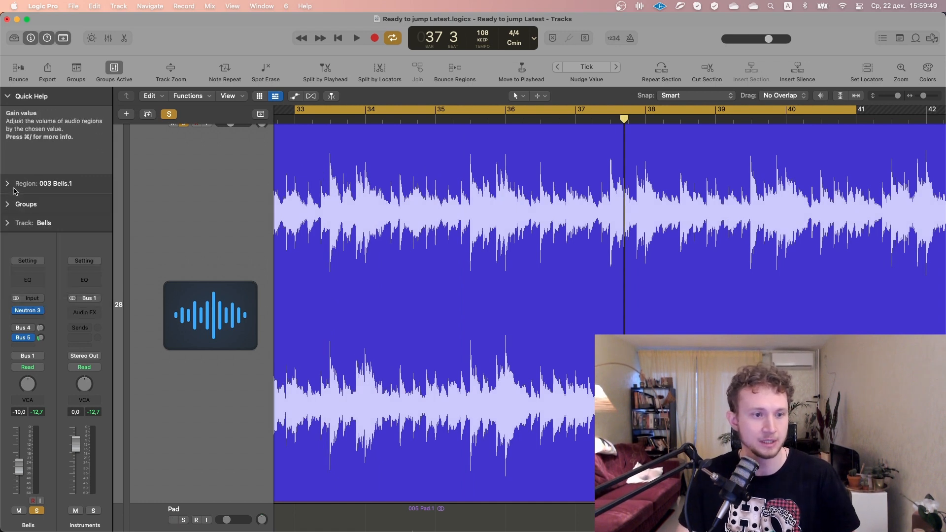
click(9, 96)
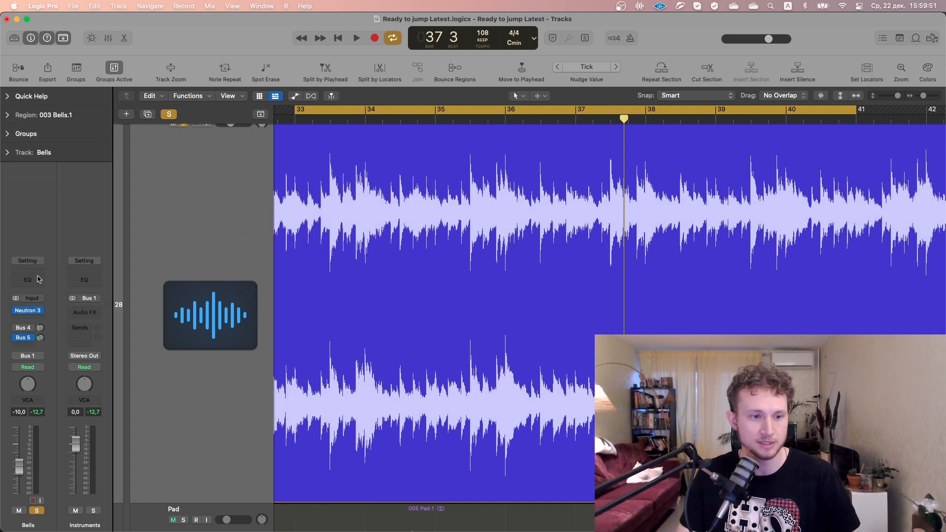
click(30, 311)
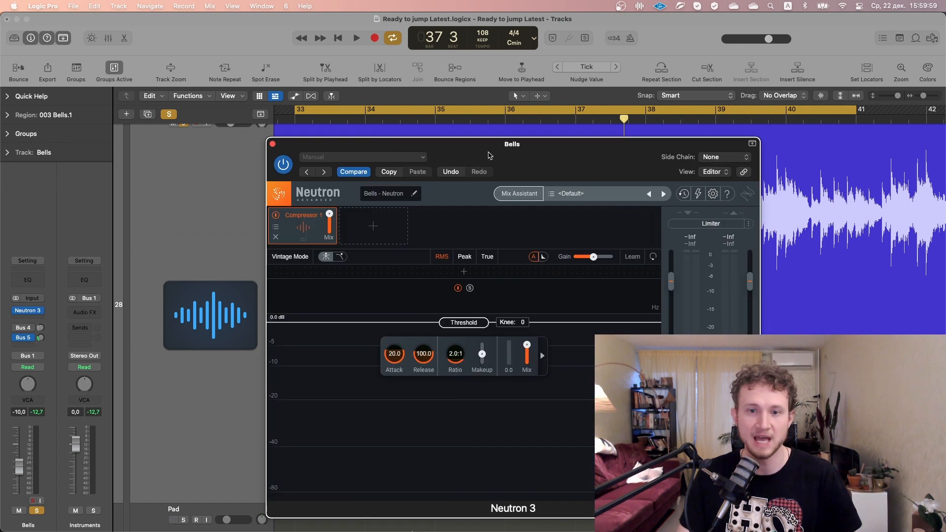
Play the Bells track from bar 33 to examine its signal in the Neutron compressor display
click(297, 123)
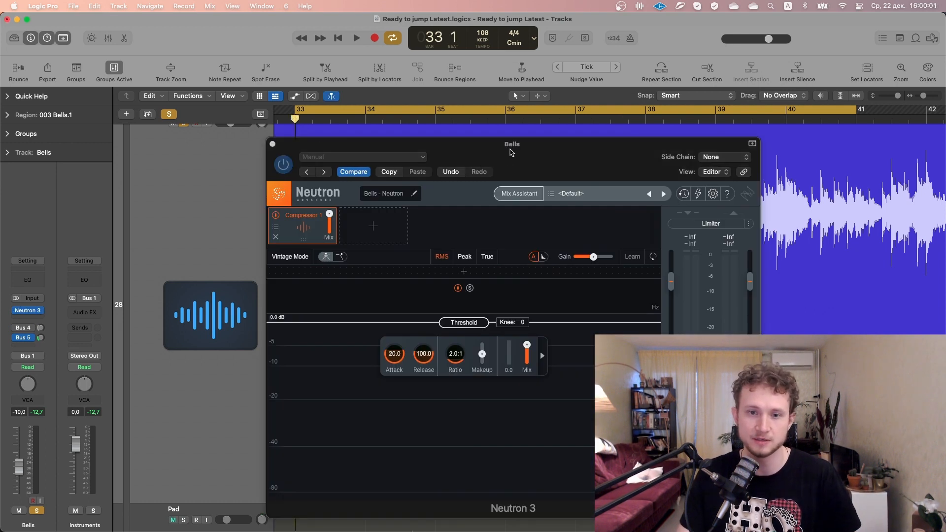
drag(511, 152, 503, 133)
key(space)
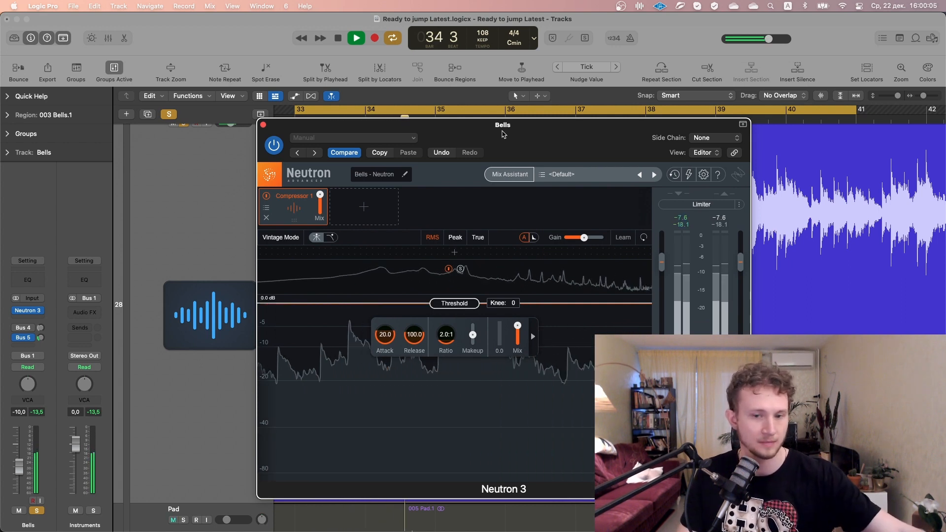
key(space)
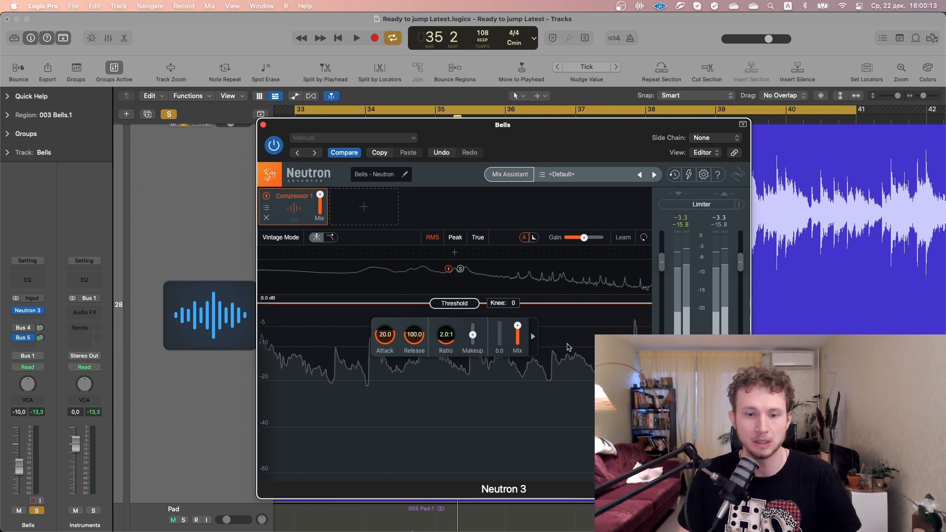
Lower the Bells compressor's threshold to -12.5 dB while the loop plays
key(space)
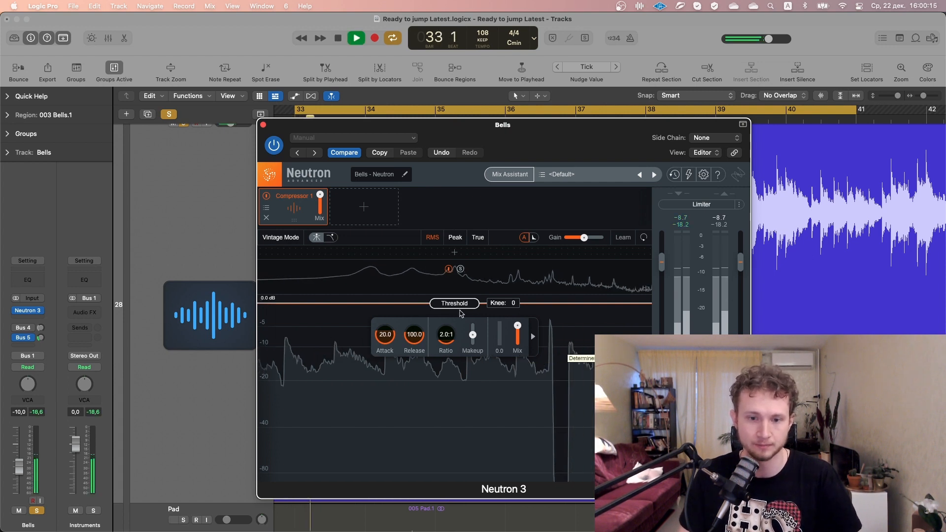
drag(457, 304, 452, 358)
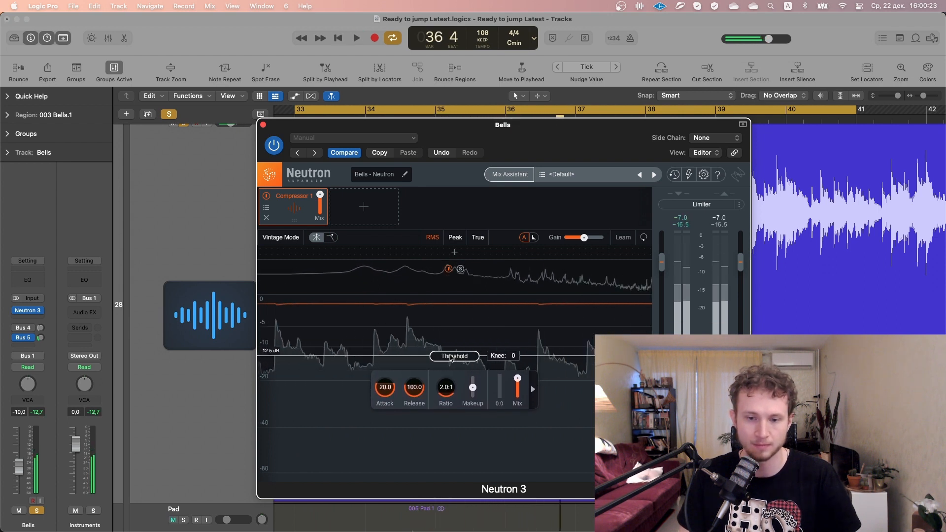
key(space)
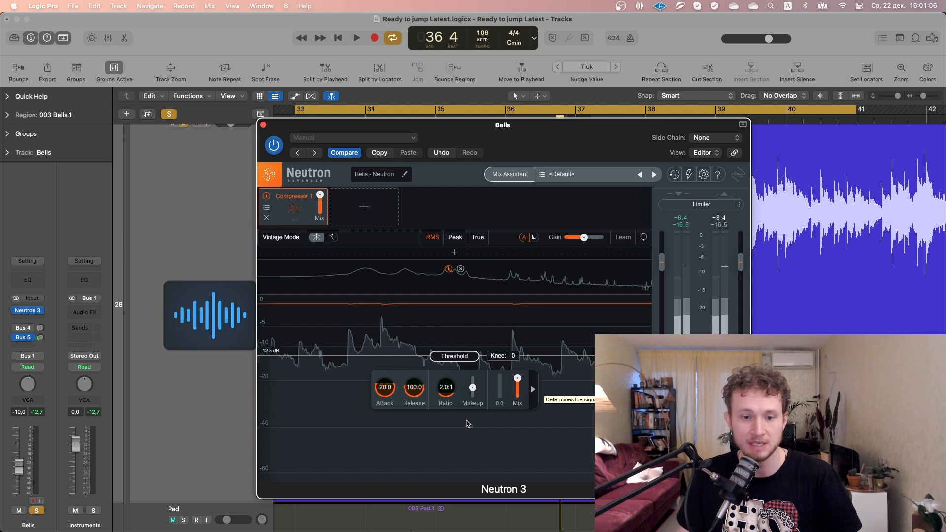
Raise the Bells compressor's ratio to 4.0:1 during playback and listen to the effect
key(space)
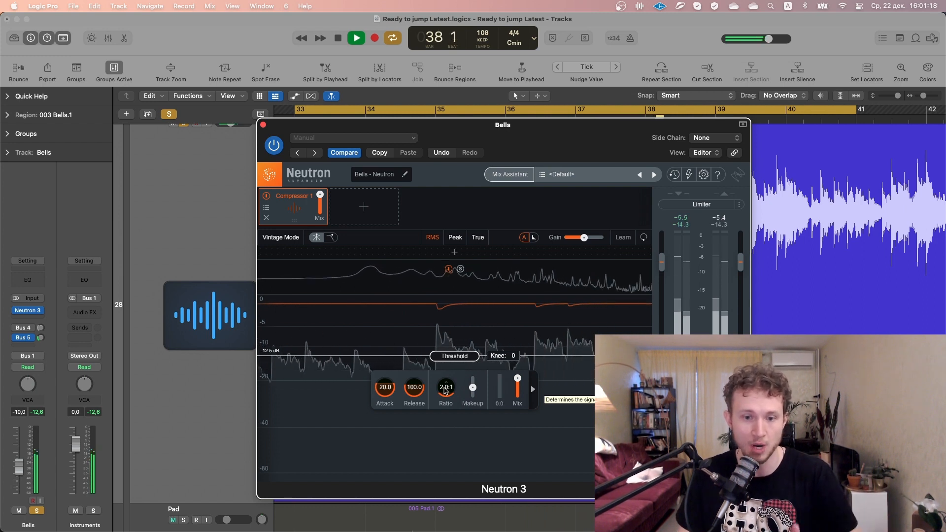
drag(445, 391, 434, 367)
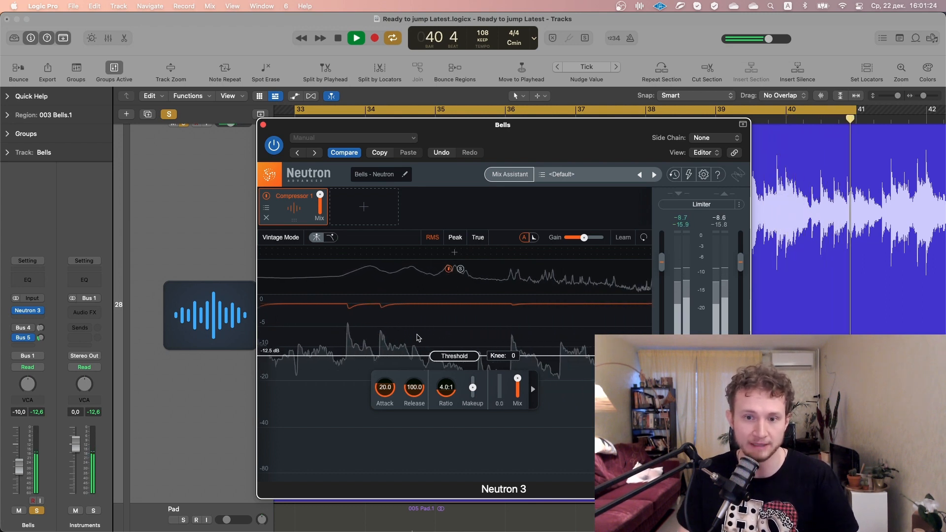
key(space)
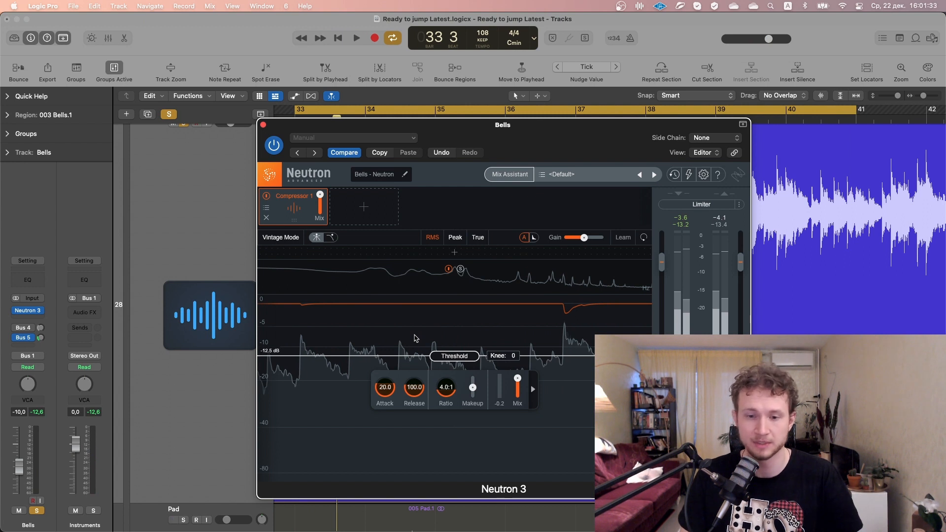
Set the Bells compressor's attack to 0.1 ms and its ratio to 10:1, auditioning the result
drag(384, 387, 380, 493)
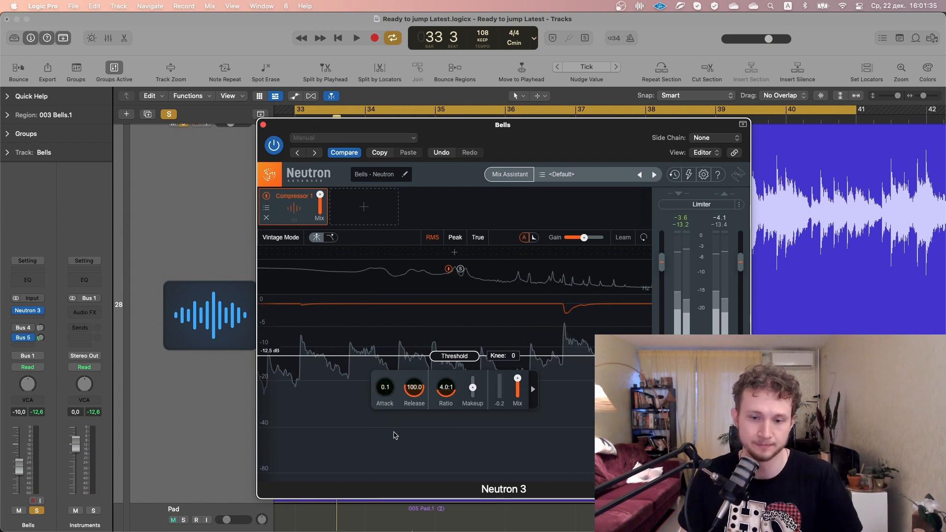
key(space)
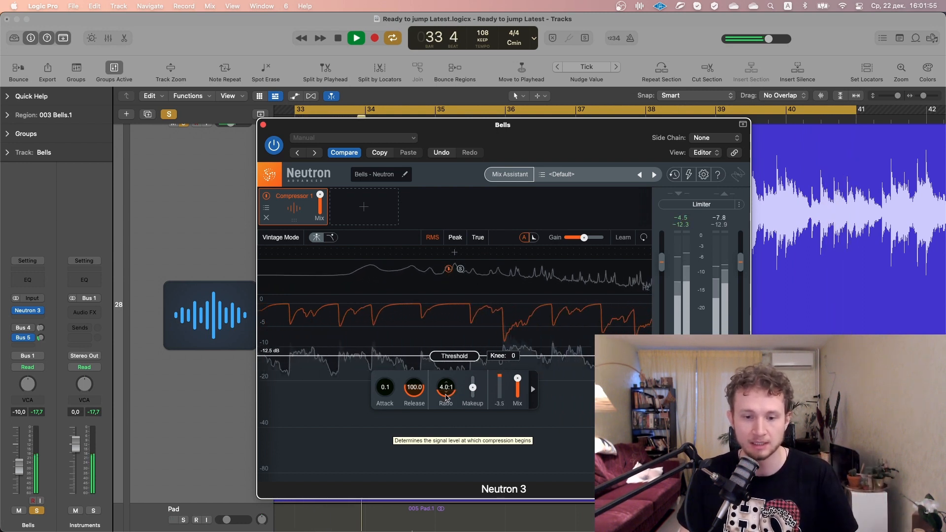
double_click(445, 392)
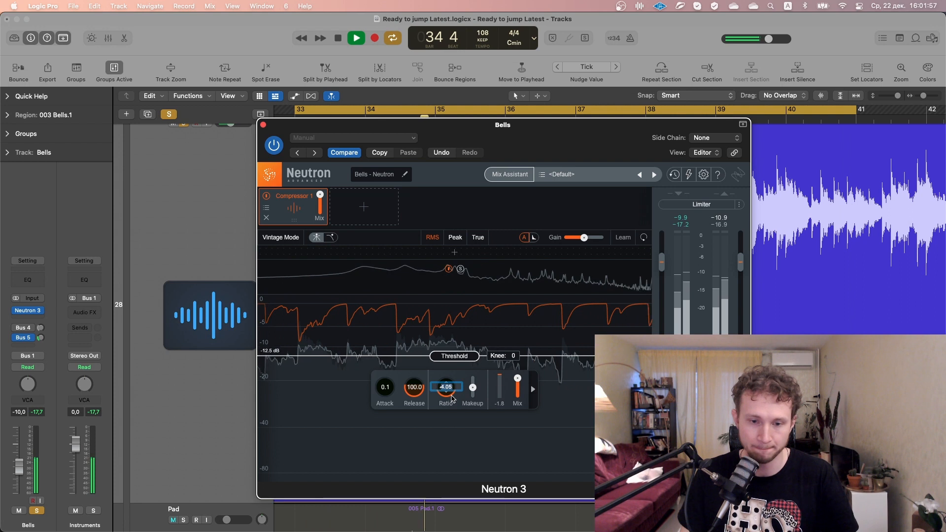
text(10)
key(Return)
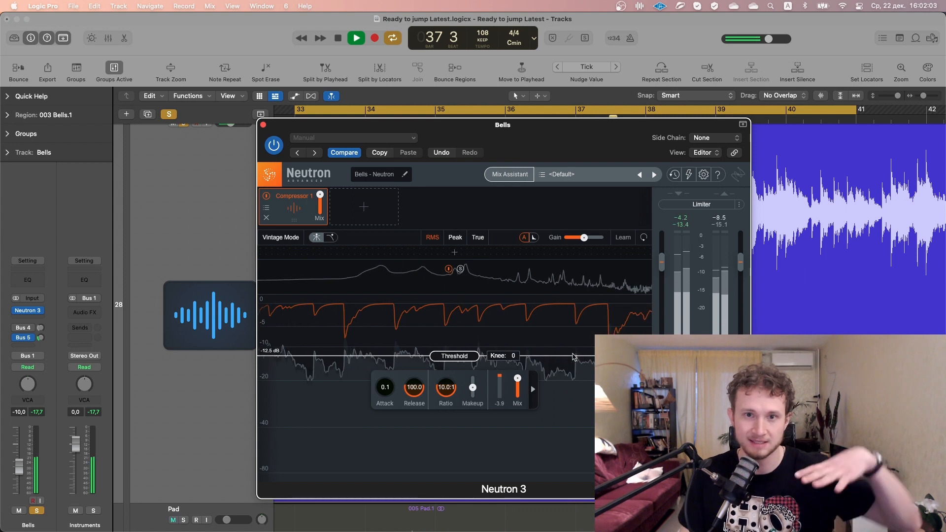
key(space)
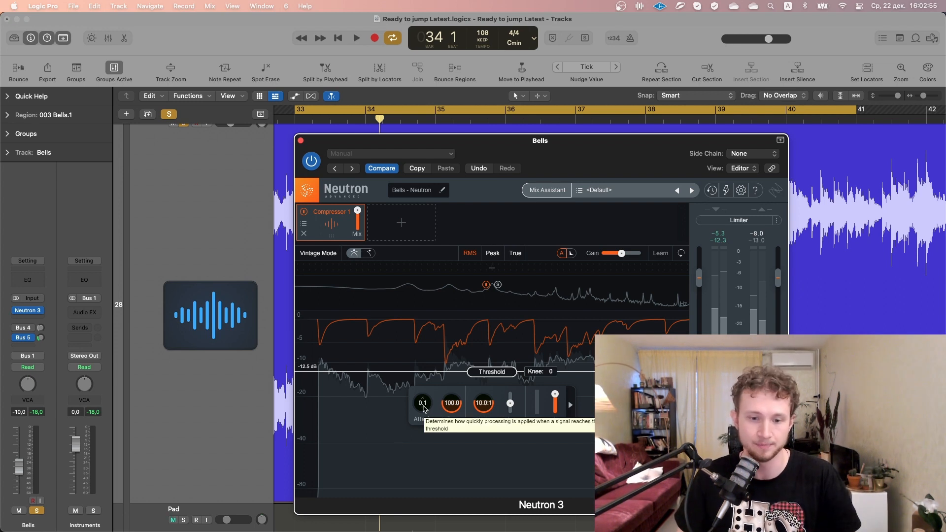
Audition the Bells loop with the fast attack and lengthen the compressor's attack time during playback
key(space)
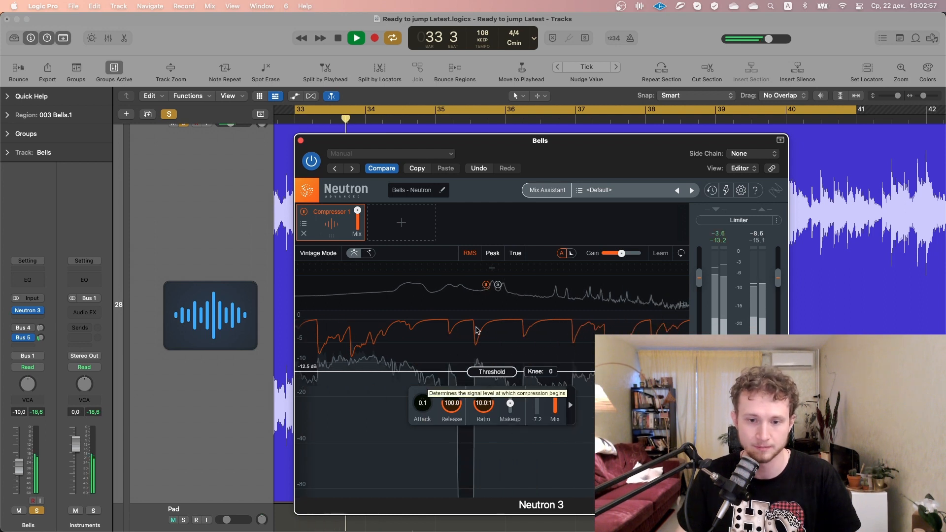
key(space)
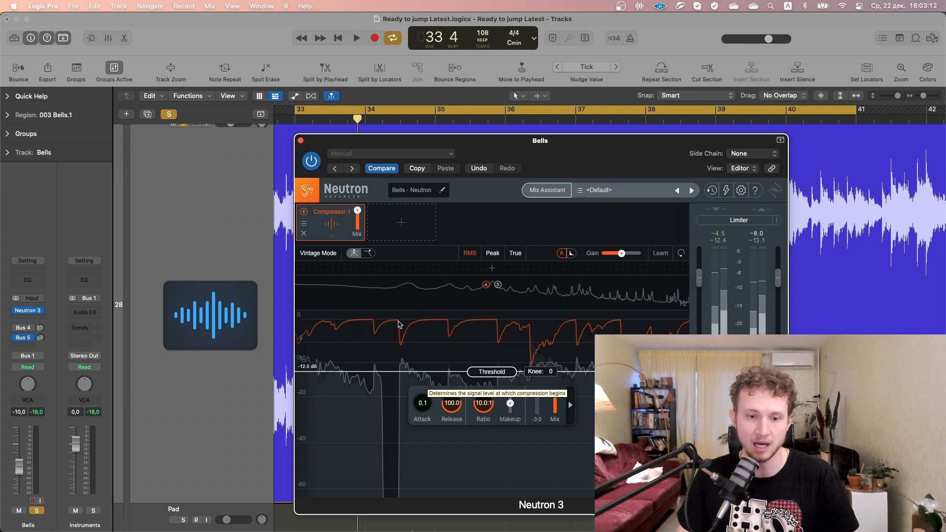
key(space)
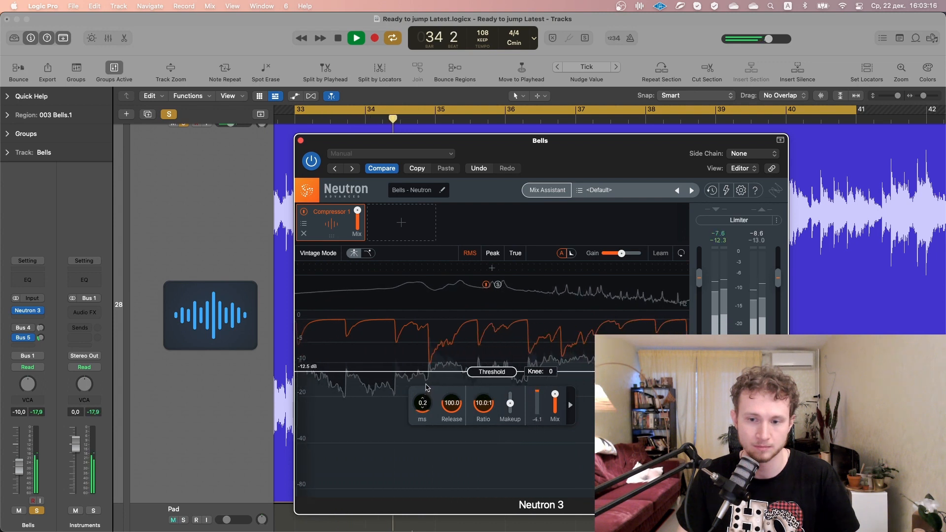
drag(427, 383, 420, 328)
key(space)
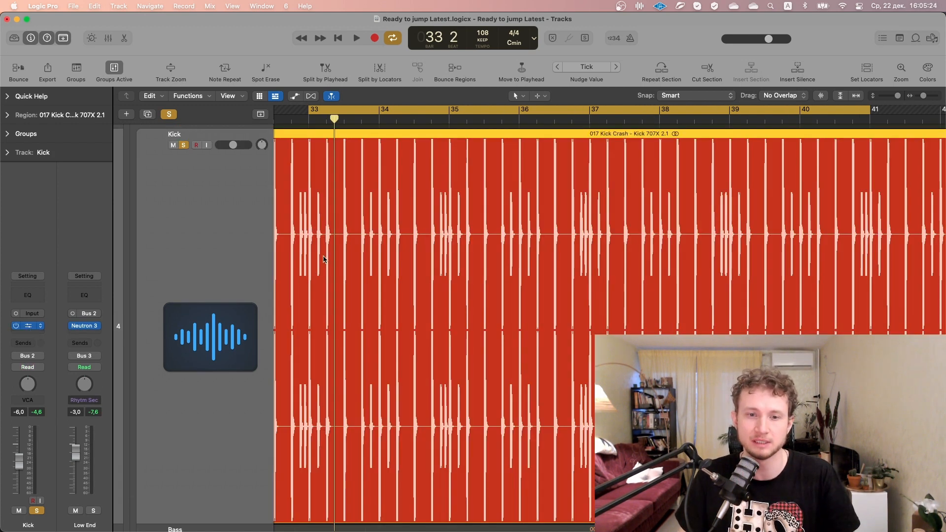
Show the Kick track's Neutron 3 plug-in and add a Compressor 1 module after Sculptor
key(v)
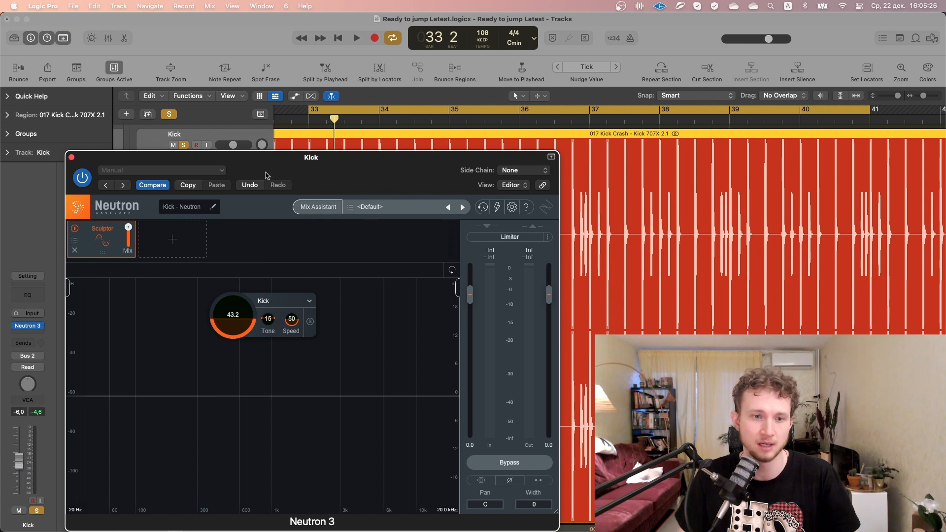
click(178, 214)
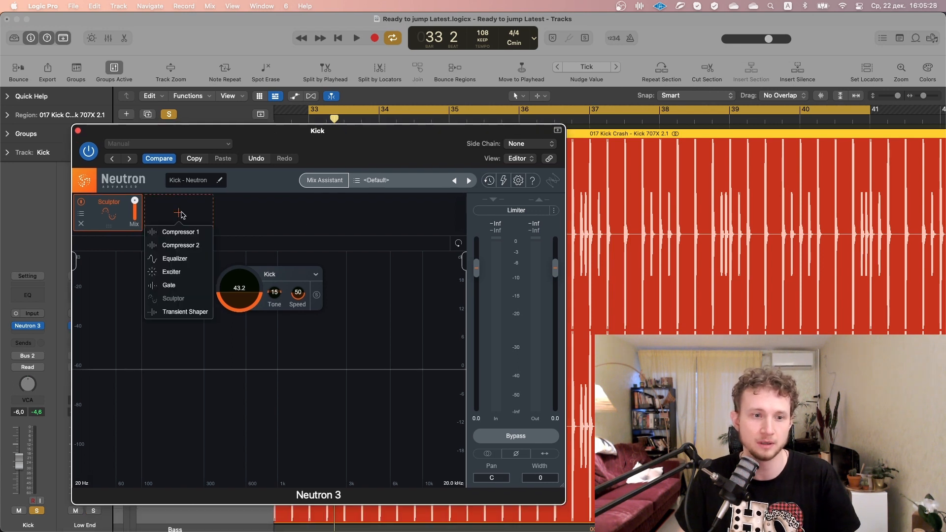
click(180, 233)
Lower the Kick compressor's threshold to -16.9 dB while the loop plays
key(space)
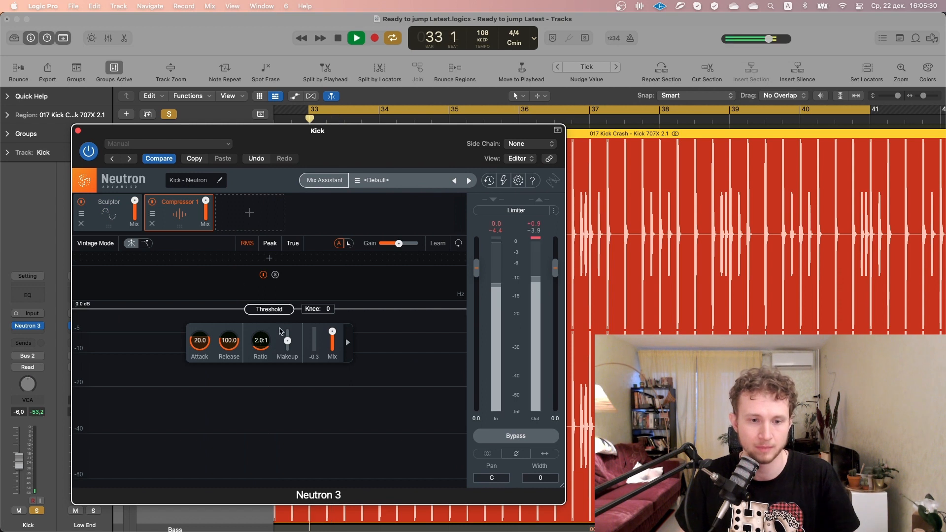
drag(279, 315, 260, 378)
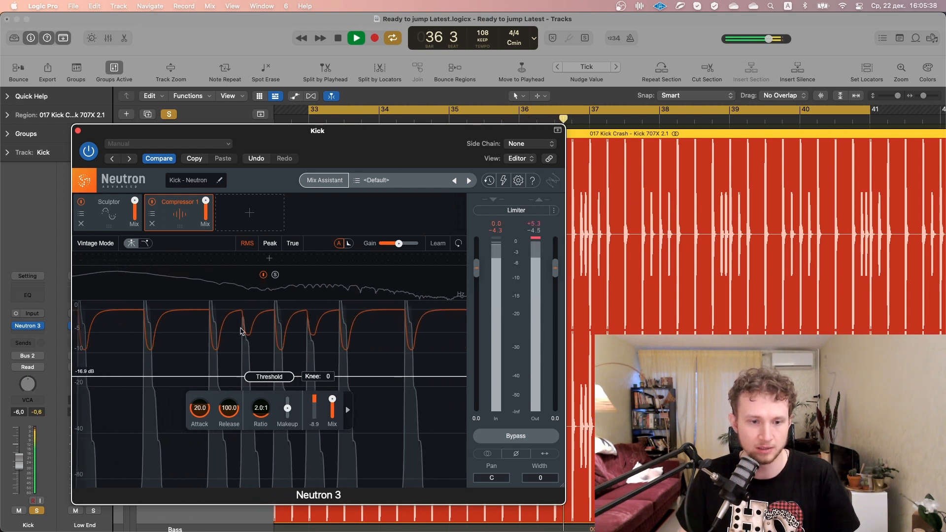
key(space)
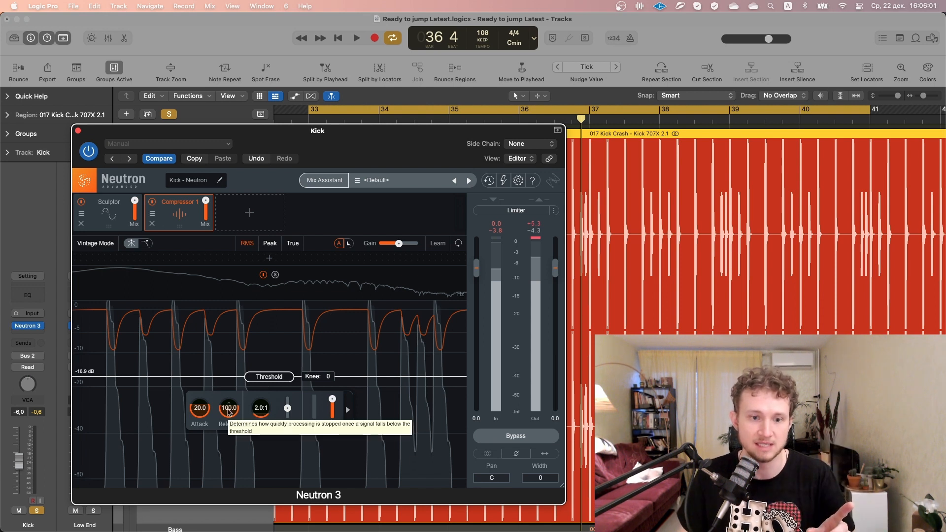
Set the Kick compressor's release to 0.1 ms and play the loop to hear it
drag(229, 412, 233, 470)
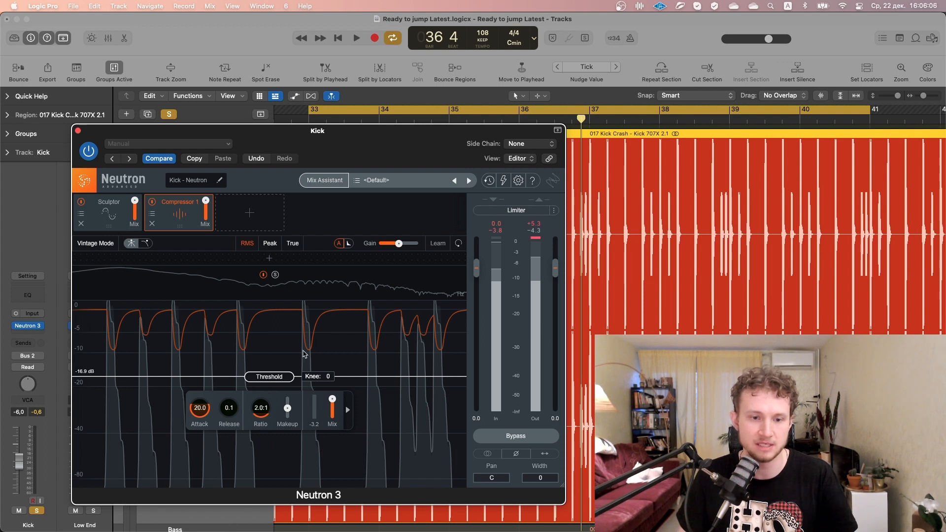
key(space)
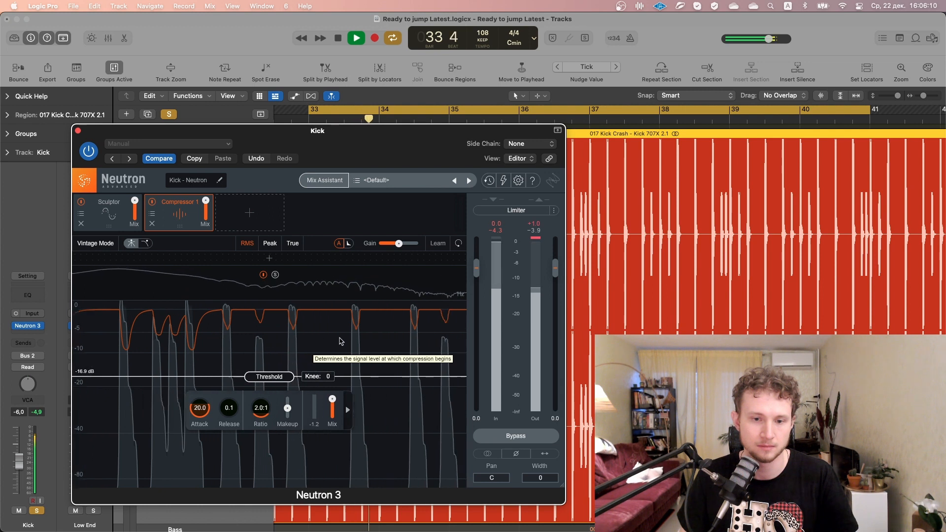
Lower the Kick compressor's threshold to -26.2 dB and replay the loop to hear the effect
drag(269, 377, 267, 406)
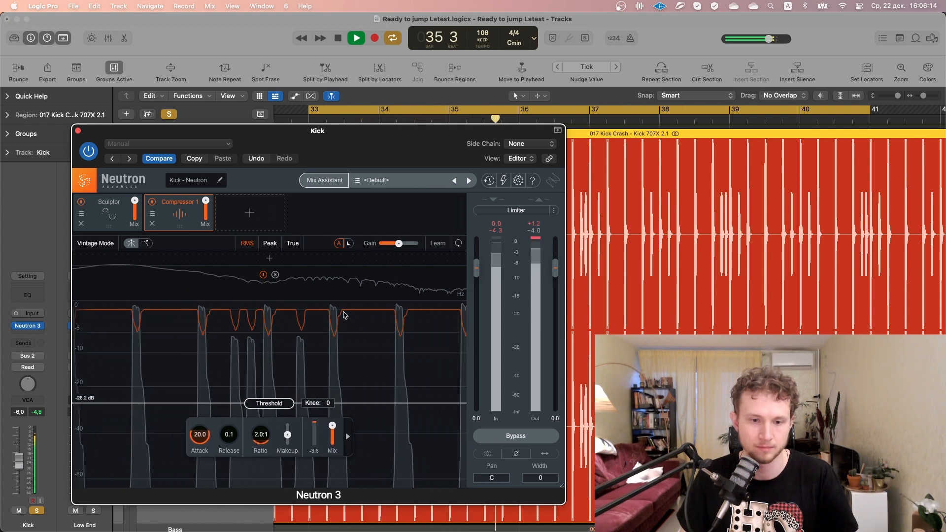
key(space)
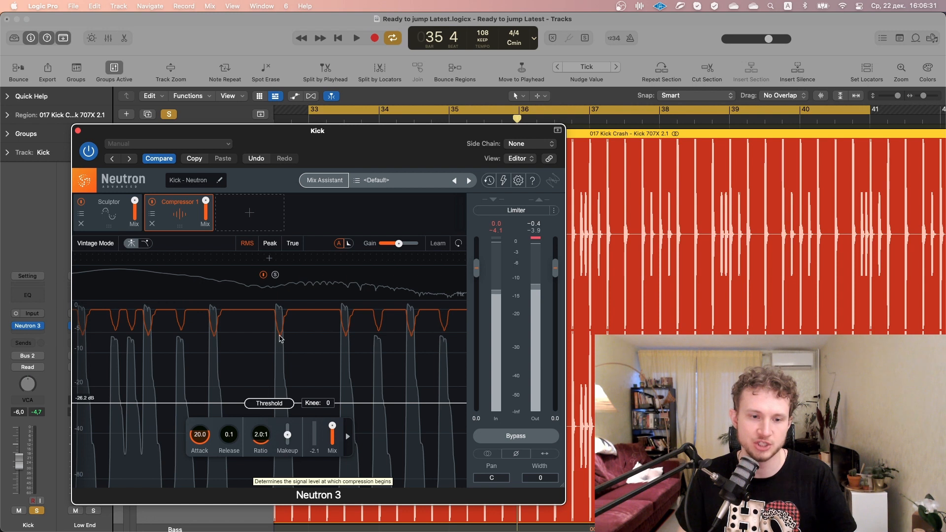
key(space)
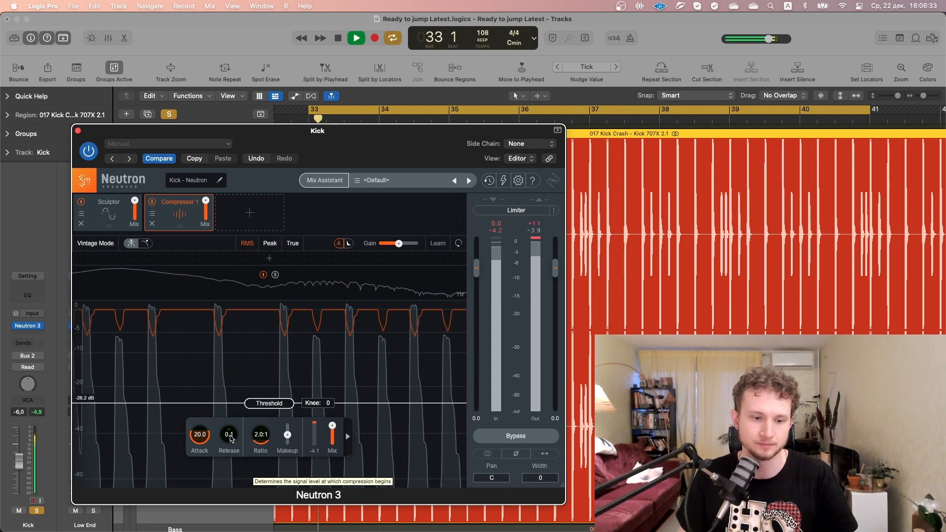
Lengthen the Kick compressor's release to 142.1 ms and audition the loop with the slower recovery
drag(233, 443, 262, 359)
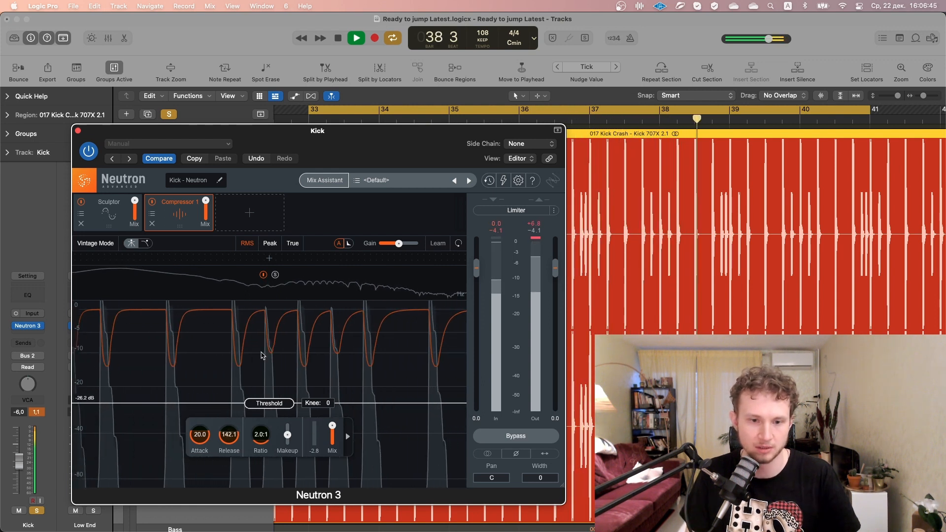
key(space)
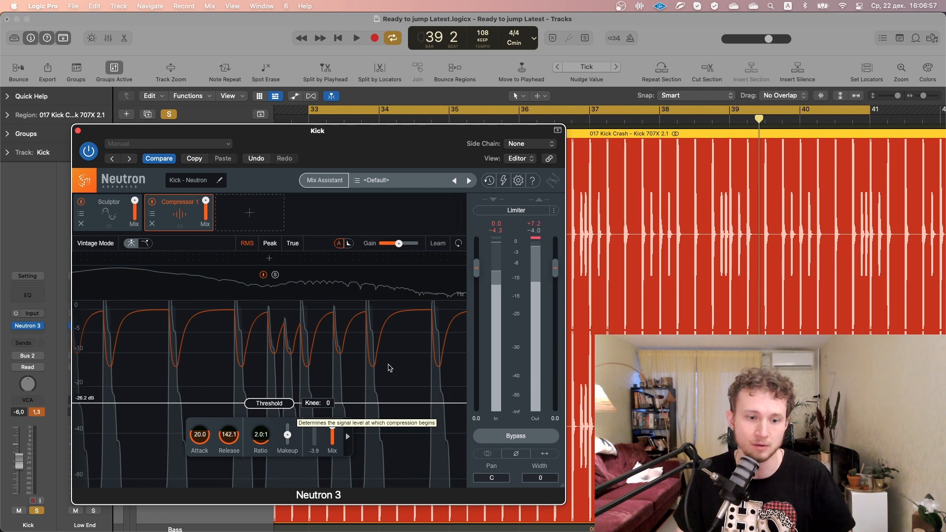
key(space)
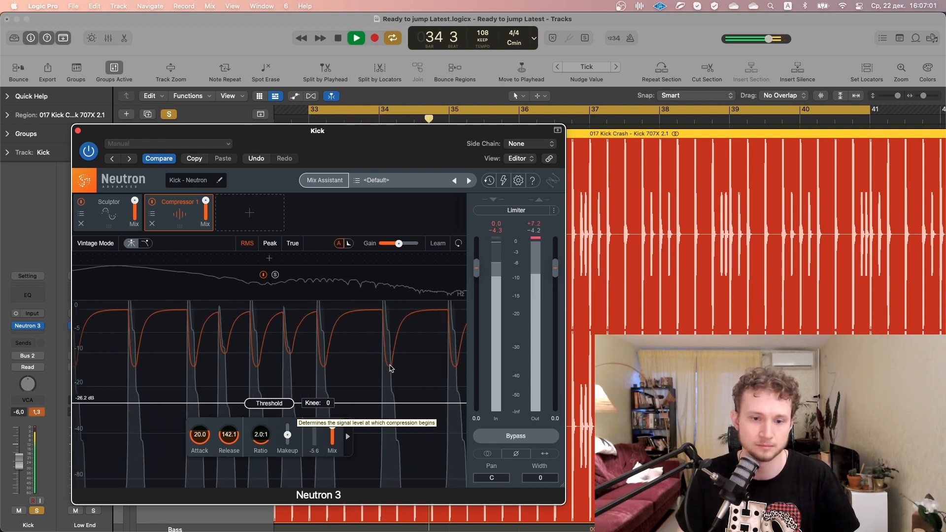
key(space)
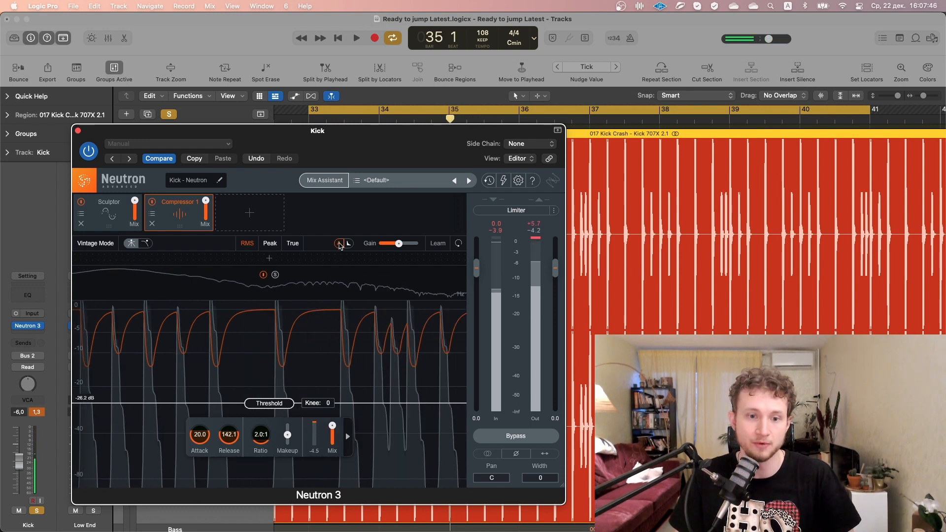
Turn off the compressor's automatic gain and compare the Kick with Neutron bypassed and active during playback
key(space)
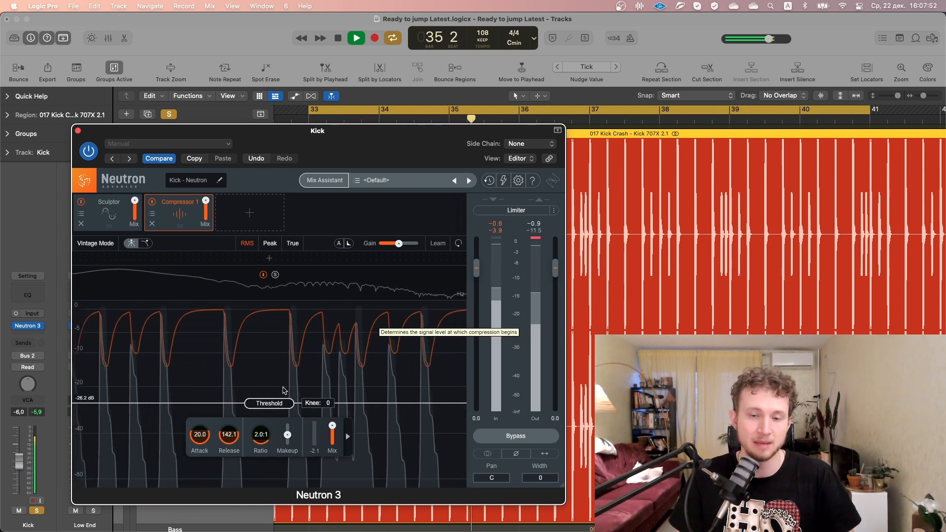
click(507, 437)
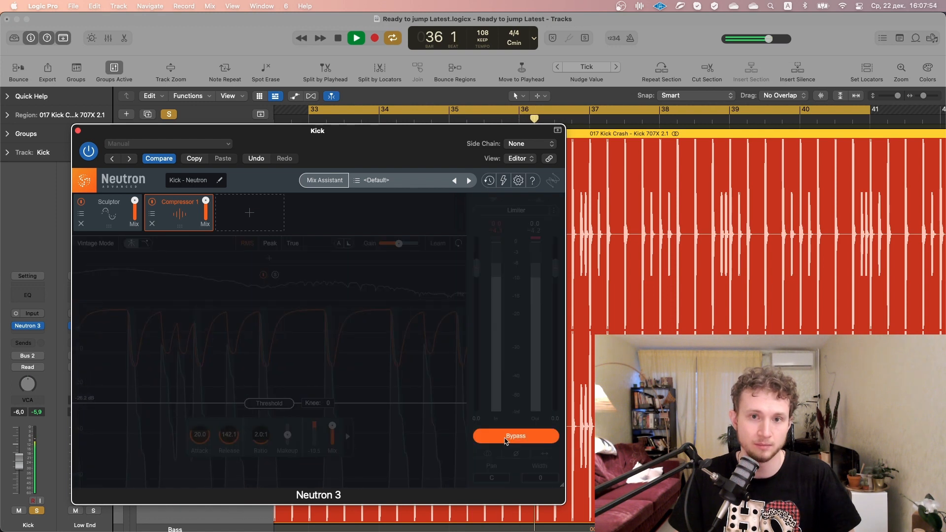
click(507, 437)
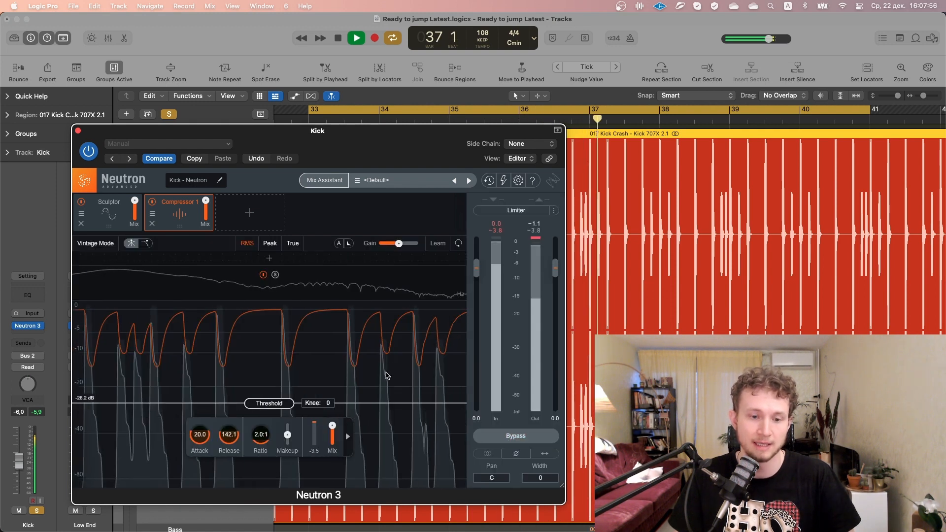
key(space)
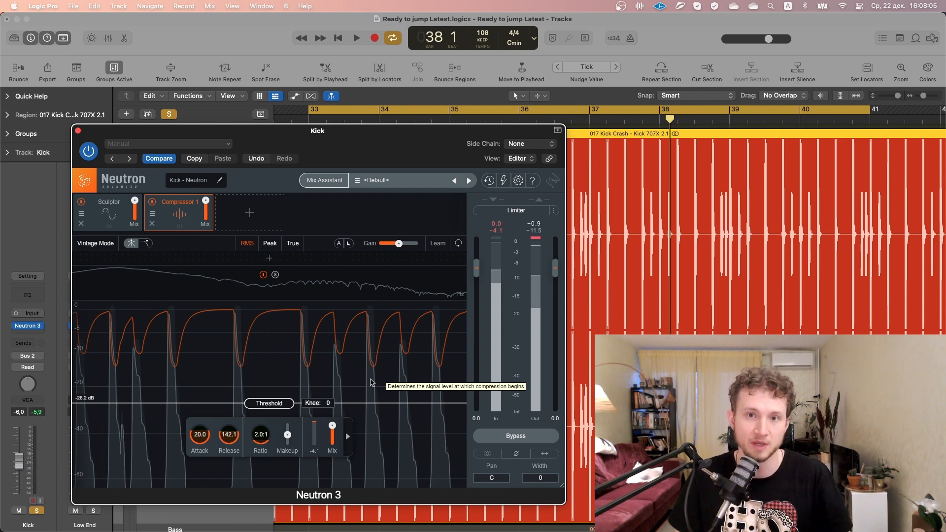
Raise the Kick compressor's makeup gain during playback and compare the level against the bypassed signal
mouse_move(288, 436)
key(space)
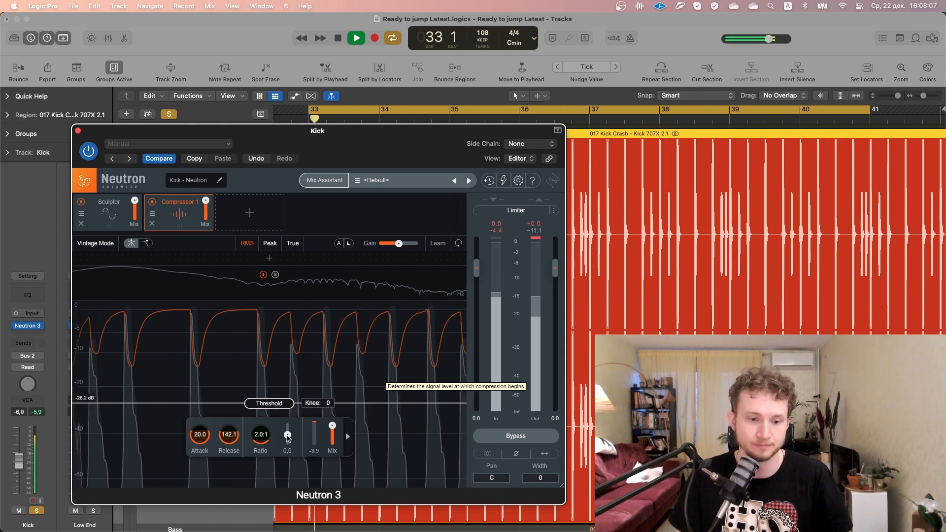
drag(288, 438, 289, 437)
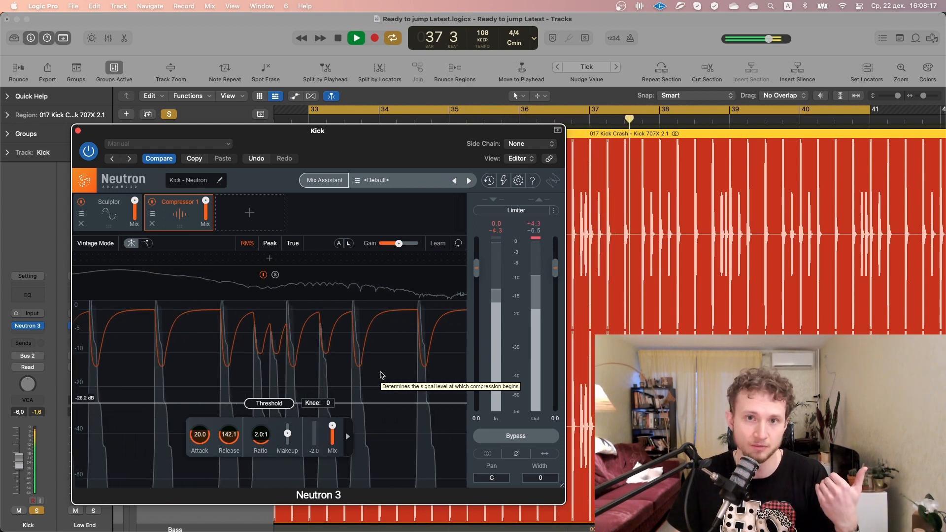
click(523, 438)
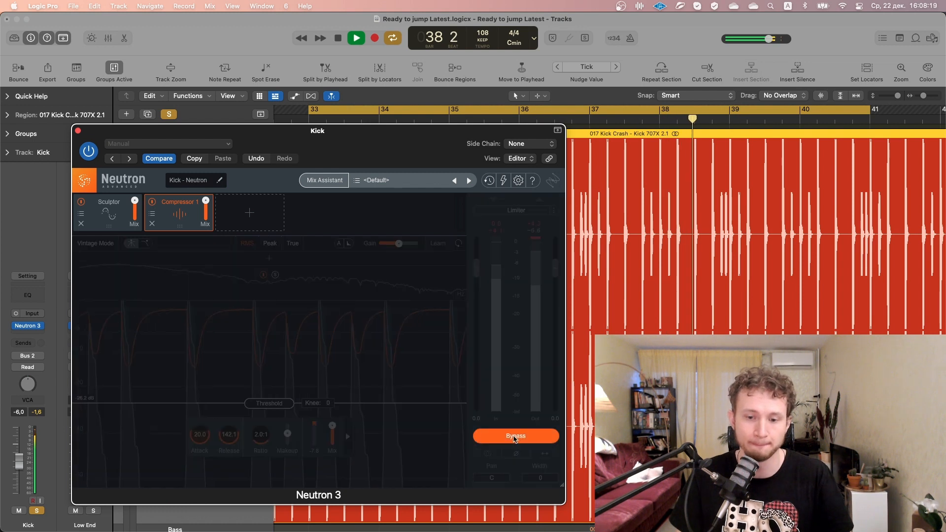
click(512, 438)
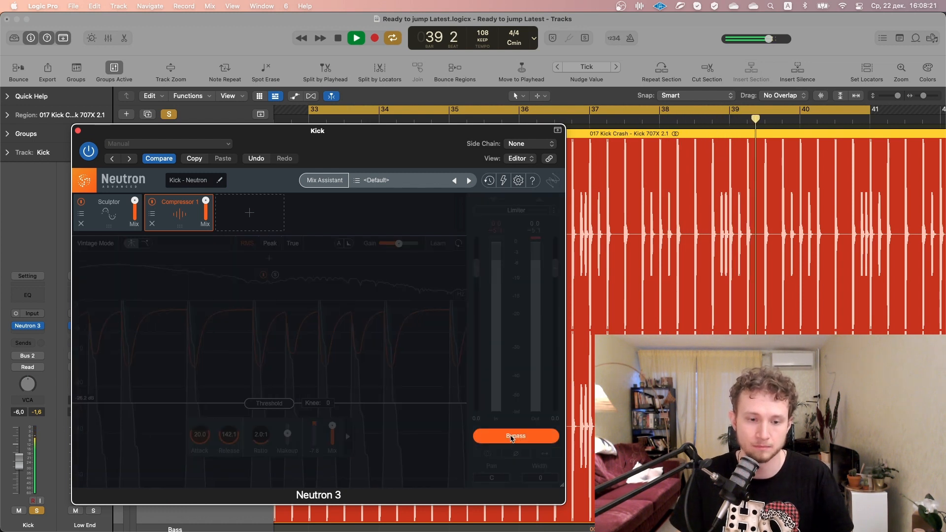
Fine-tune the makeup gain slightly higher and compare the compressed Kick with the bypassed signal again
drag(288, 434, 288, 435)
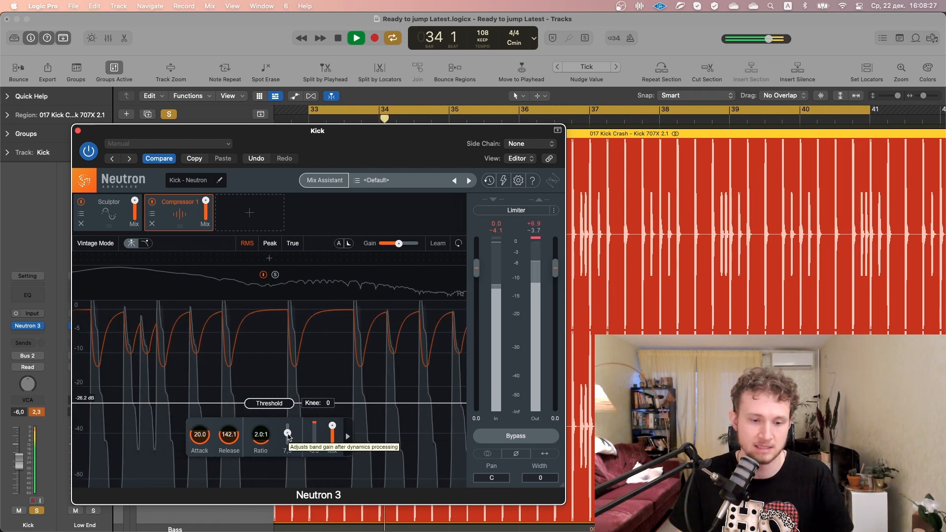
click(506, 437)
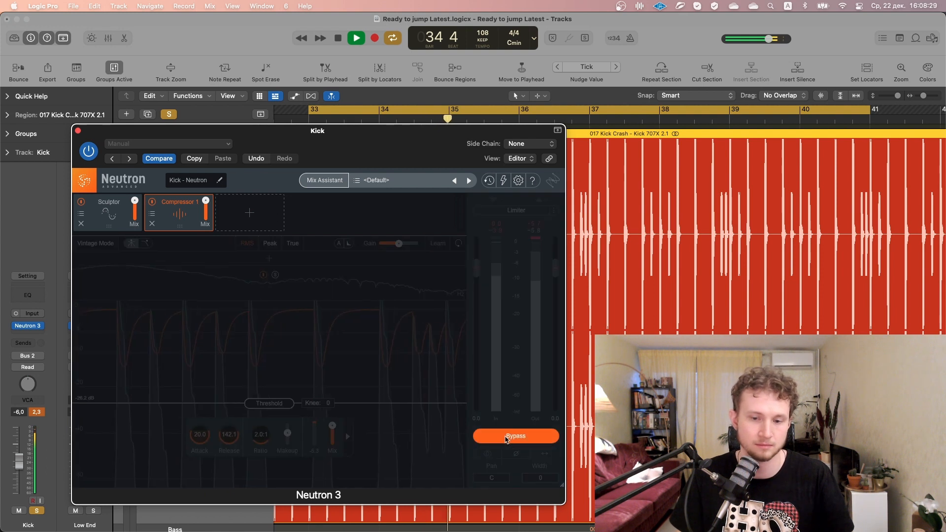
click(506, 437)
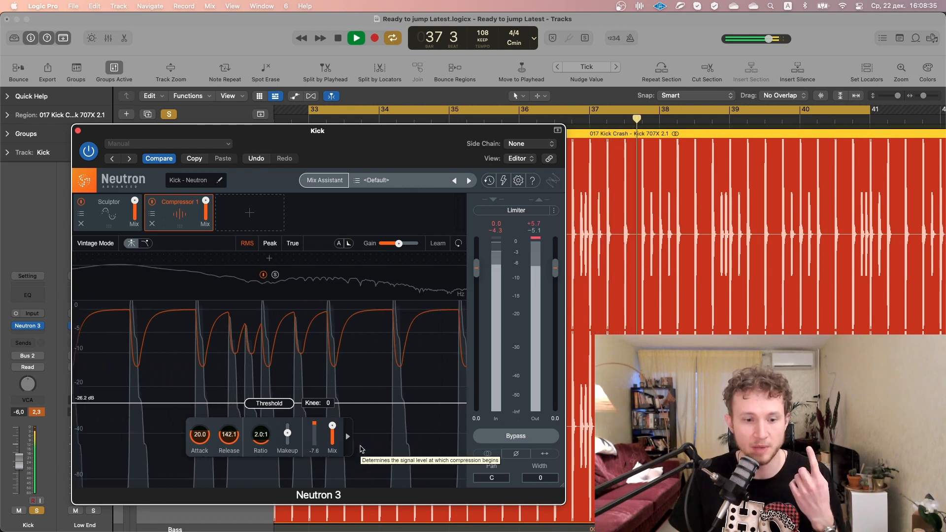
Set the Kick compressor's threshold to -11.2 dB, release to 6.4 ms and attack to 6.3 ms while the loop plays
drag(277, 404, 277, 382)
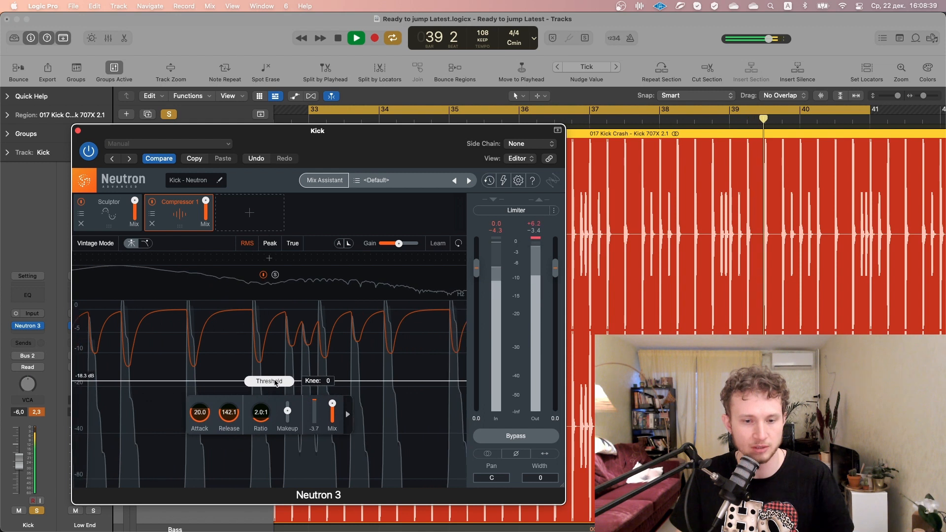
drag(230, 419, 227, 453)
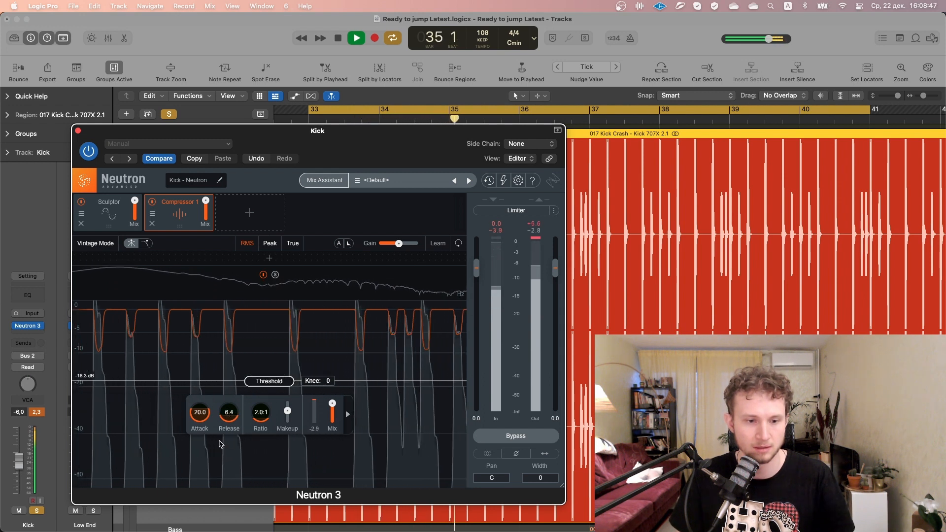
drag(199, 413, 200, 432)
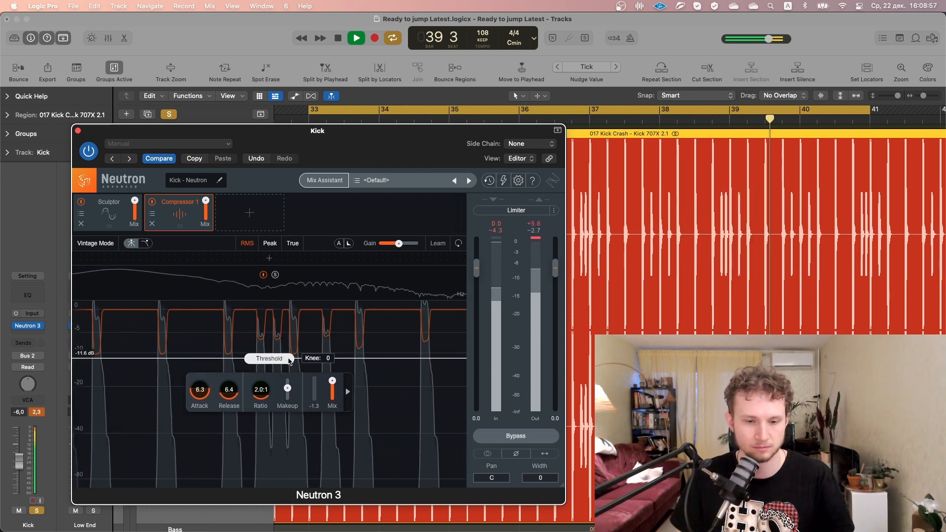
Lower the makeup gain to about 4 dB while comparing the compressed Kick with the bypassed signal
click(511, 437)
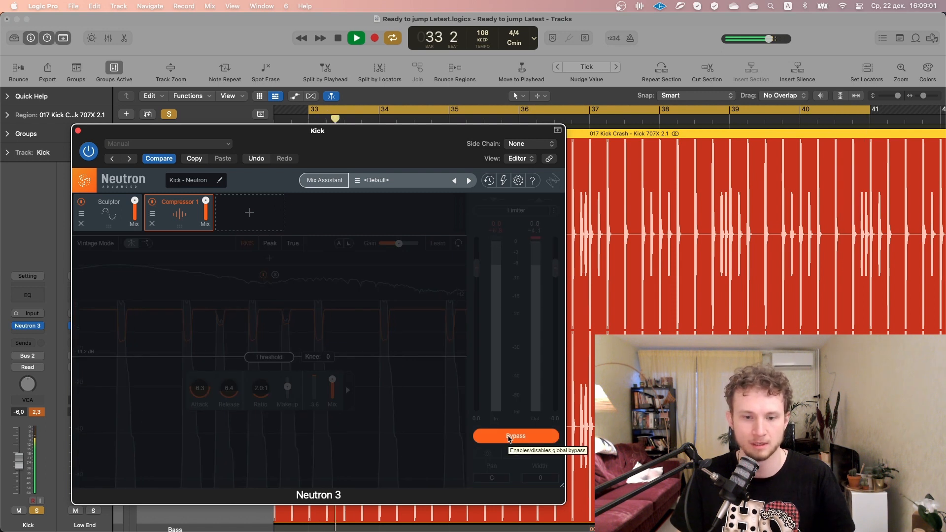
click(510, 438)
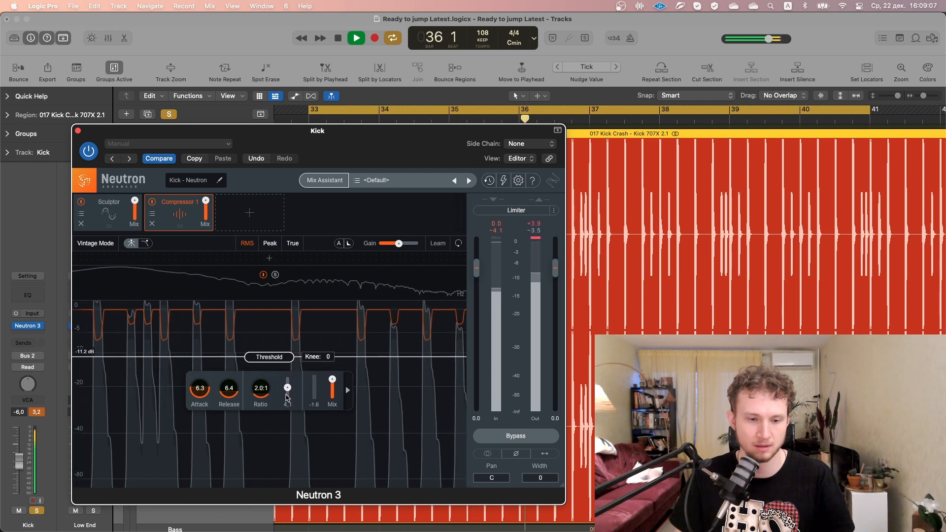
click(503, 438)
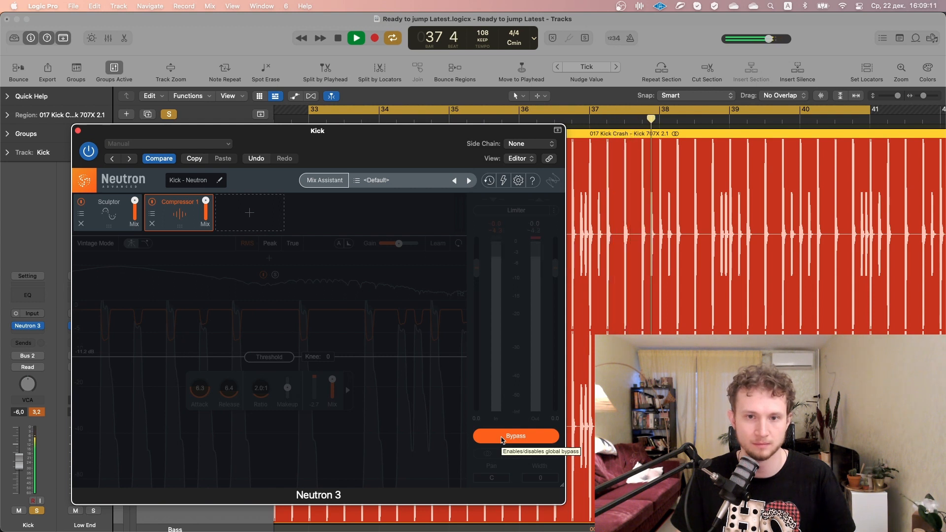
click(503, 437)
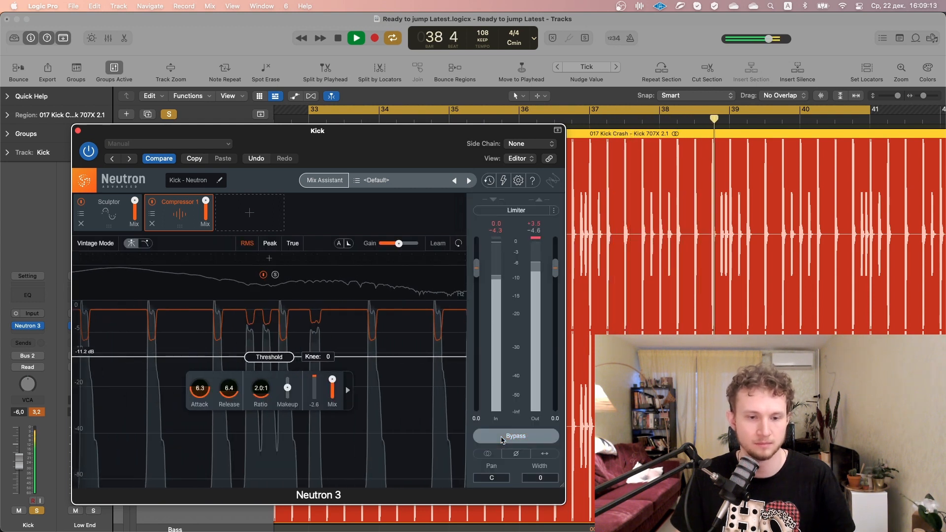